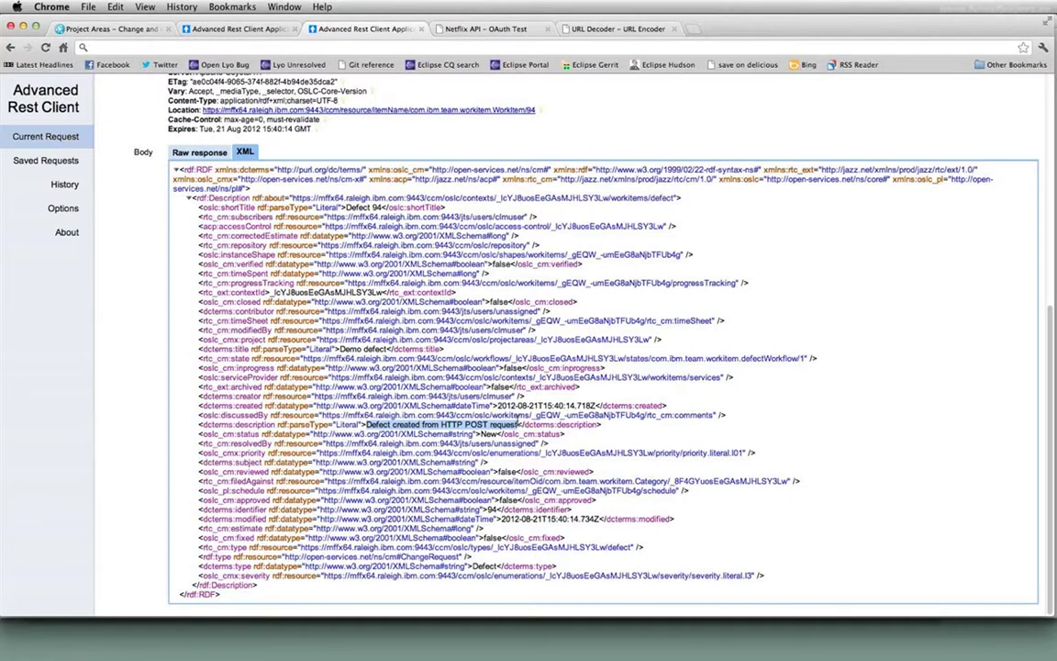
# - Right-click the new work item's Location link in the 201 Created response headers
pyautogui.scroll(4, 722, 131)
pyautogui.click(528, 256)
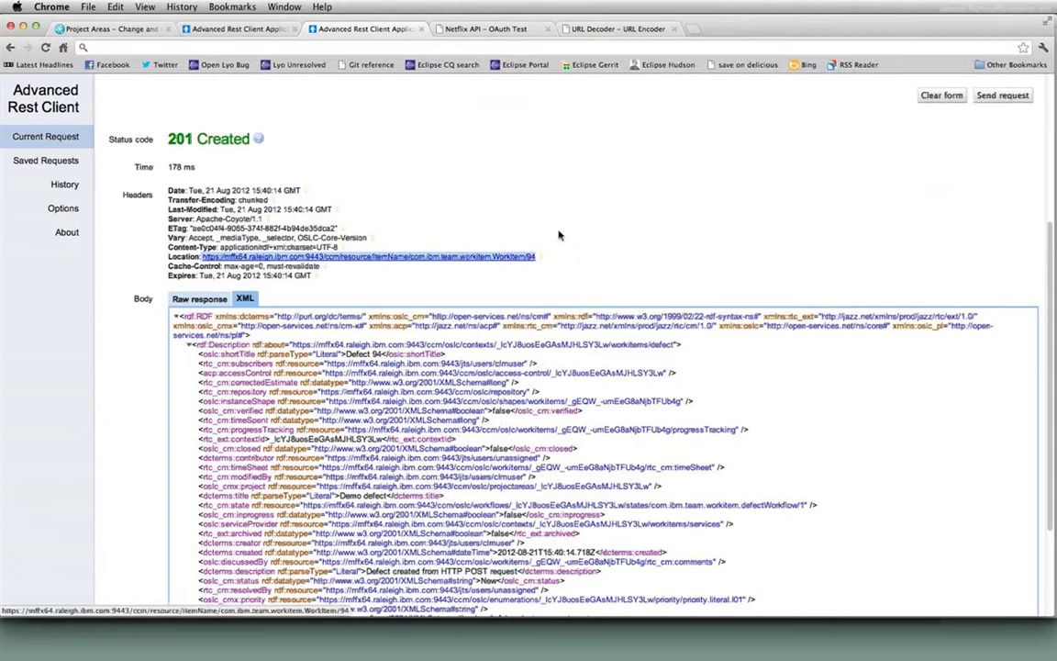
pyautogui.rightClick(531, 260)
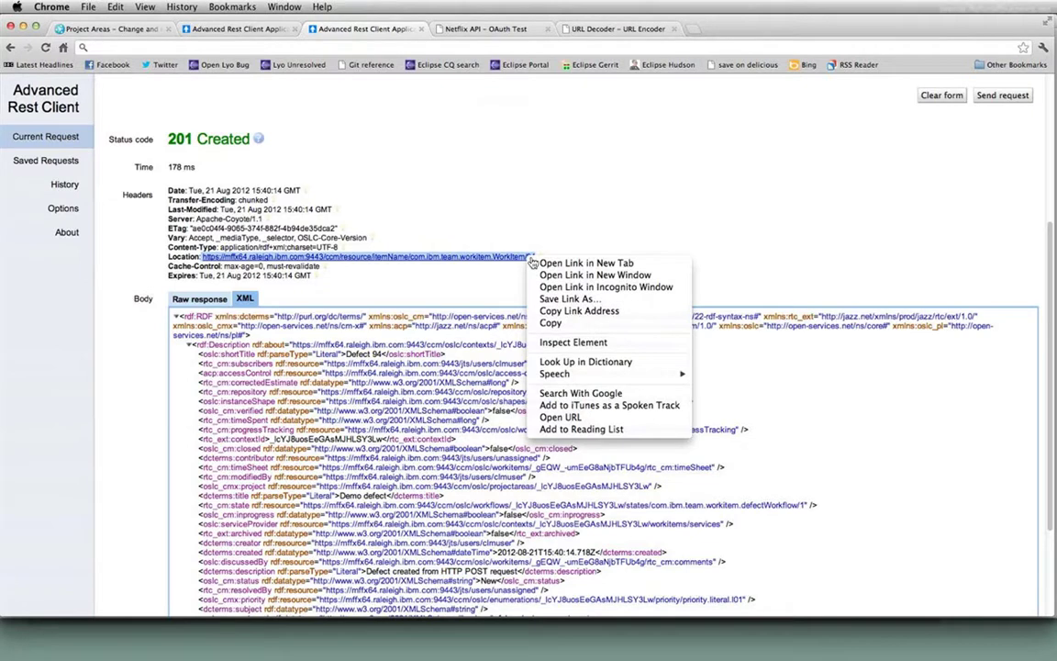
# - Copy the Location link address and paste it over the request URL
pyautogui.click(575, 311)
pyautogui.scroll(5, 576, 316)
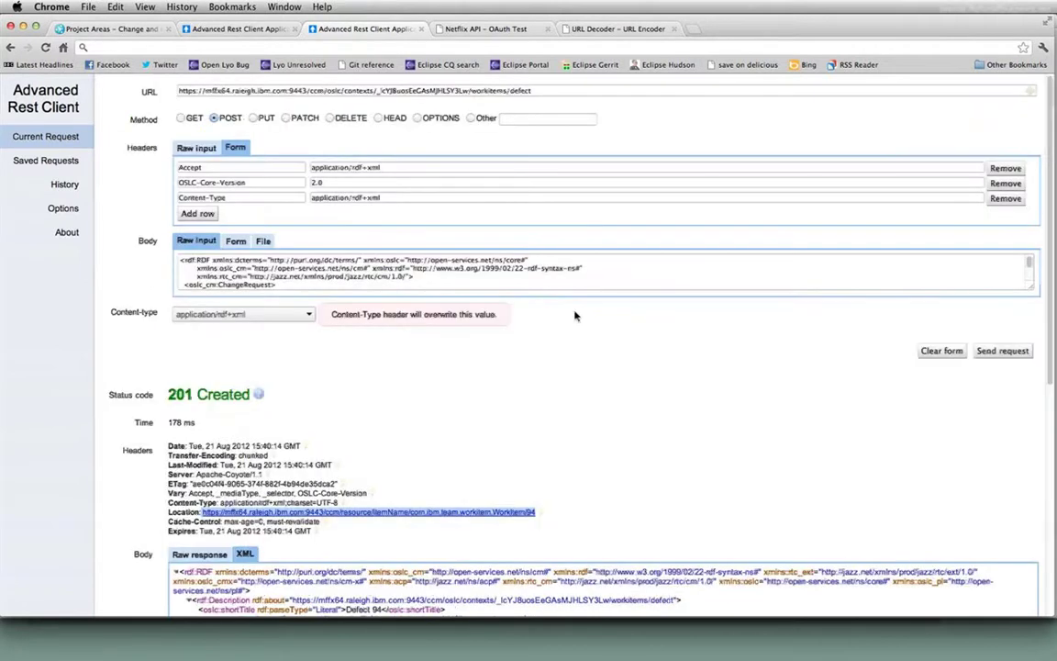
pyautogui.tripleClick(537, 90)
pyautogui.write('https://mffx64.raleigh.ibm.com:9443/ccm/resource/itemName/com.ibm.team.workitem.WorkItem/94')
# - Clear the old XML request body and switch the method to GET
pyautogui.click(357, 273)
pyautogui.press('super+a')
pyautogui.press('BackSpace')
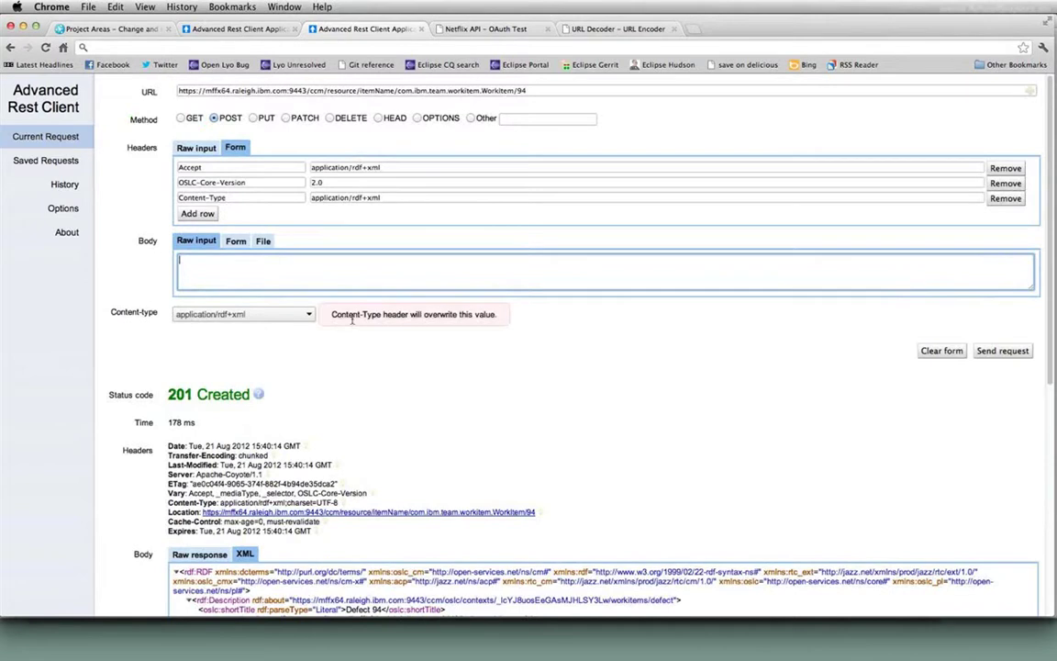
pyautogui.click(183, 117)
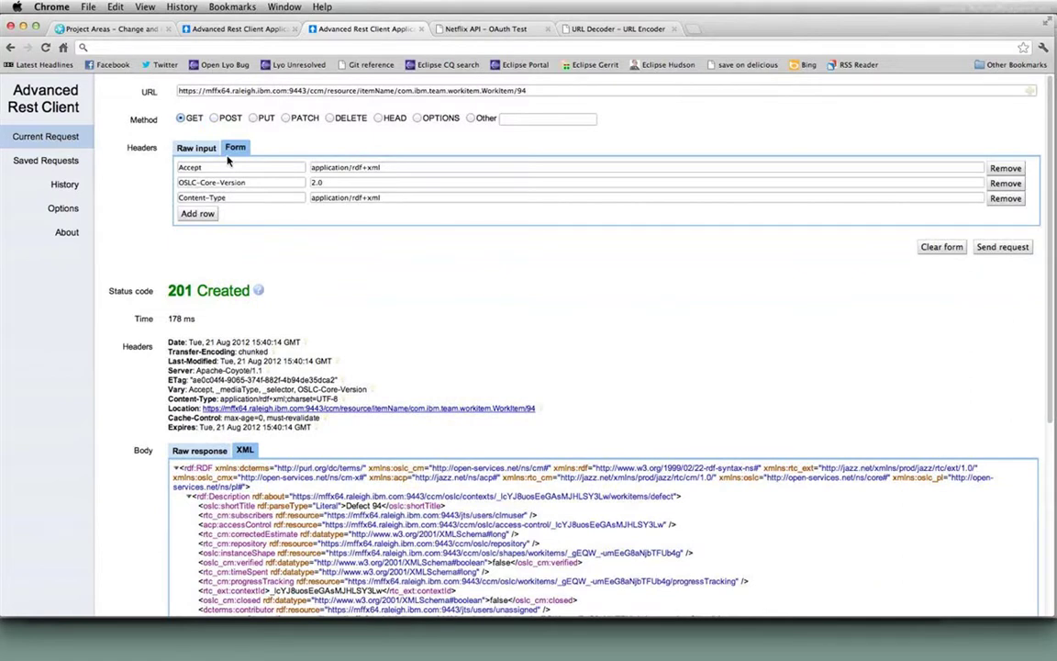
pyautogui.scroll(-5, 256, 161)
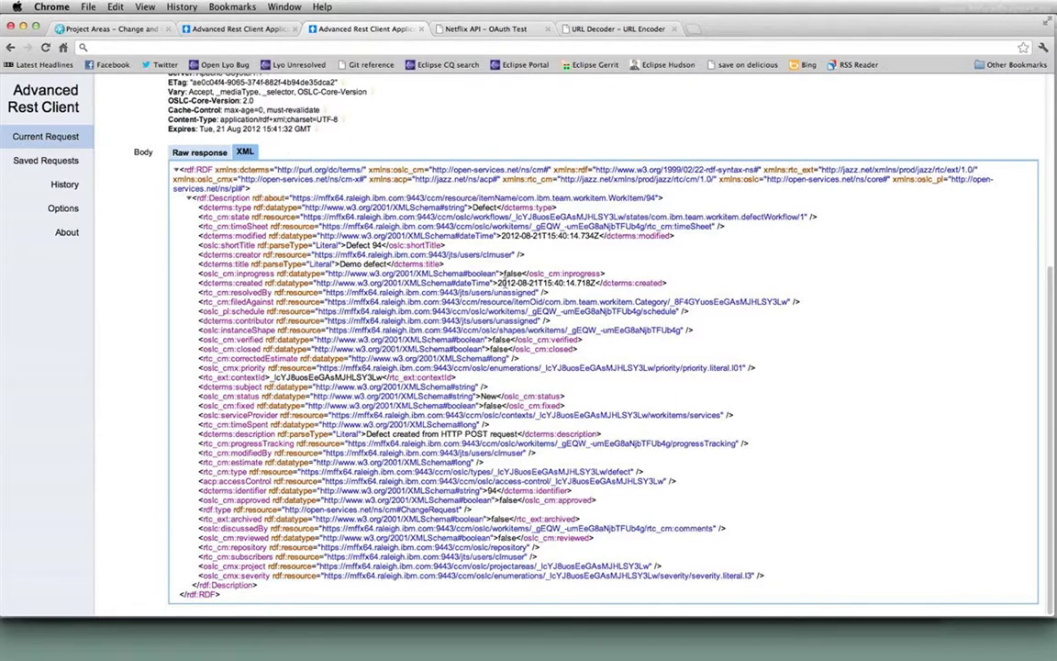
# - Inspect the created timestamp in Defect 94's response, then switch the body to Raw view
pyautogui.moveTo(498, 283); pyautogui.dragTo(595, 284)
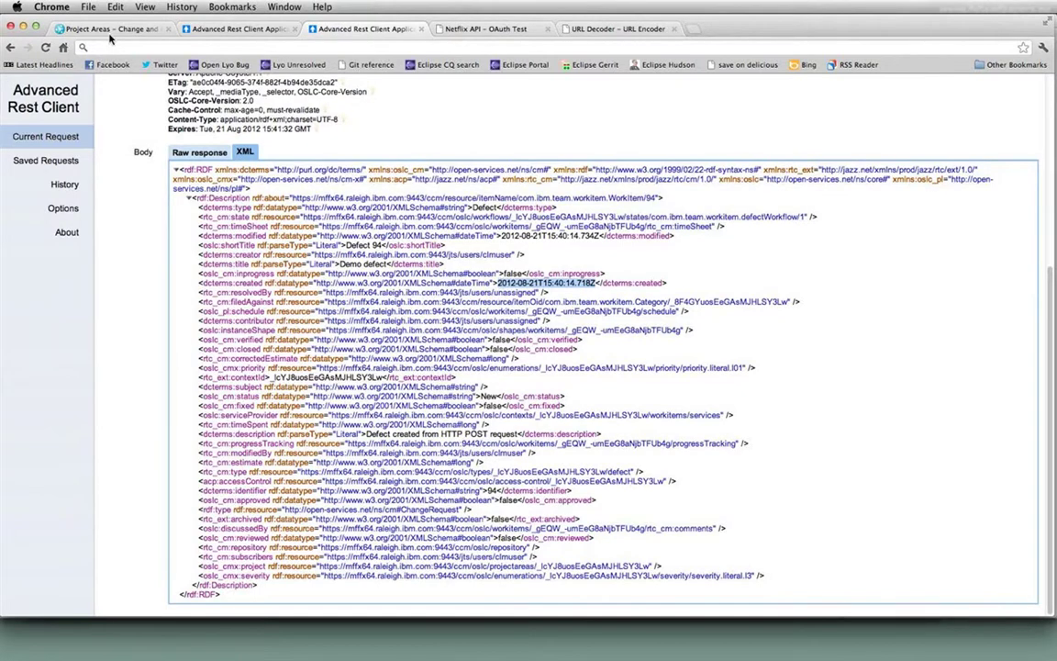
pyautogui.click(186, 153)
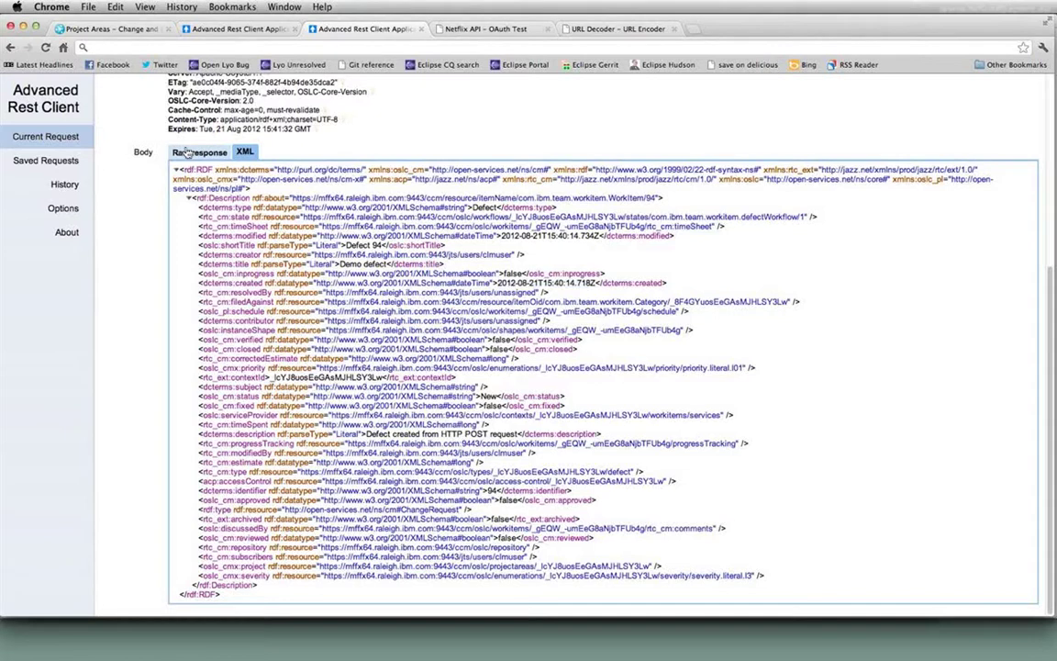
pyautogui.click(187, 154)
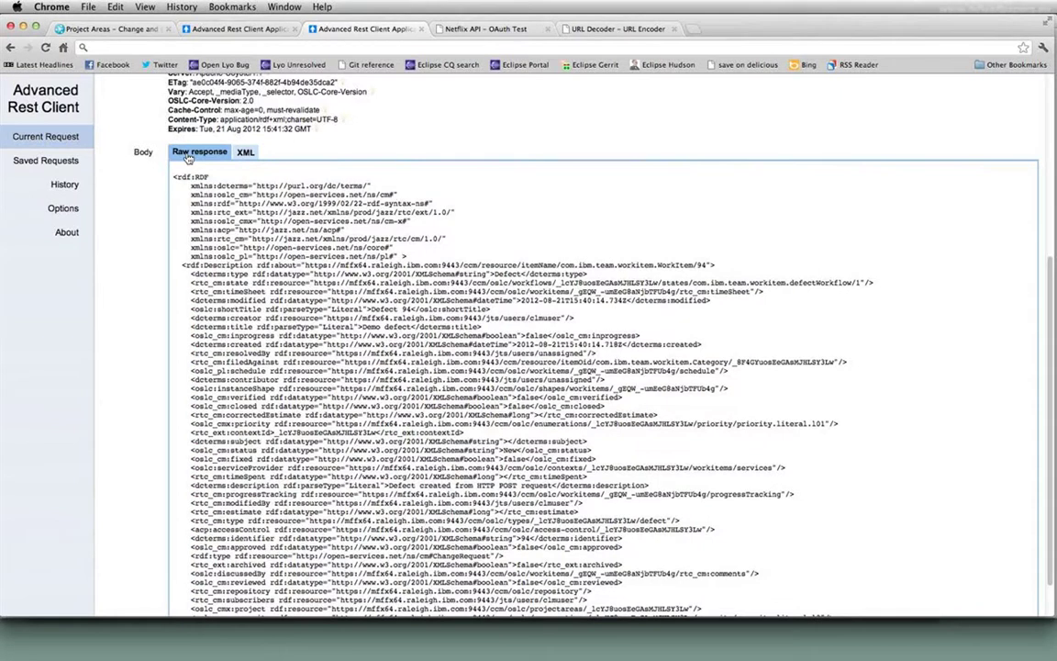
# - Copy Defect 94's raw RDF/XML response into the request body
pyautogui.scroll(-1, 550, 367)
pyautogui.press('super+a')
pyautogui.press('super+c')
pyautogui.rightClick(250, 191)
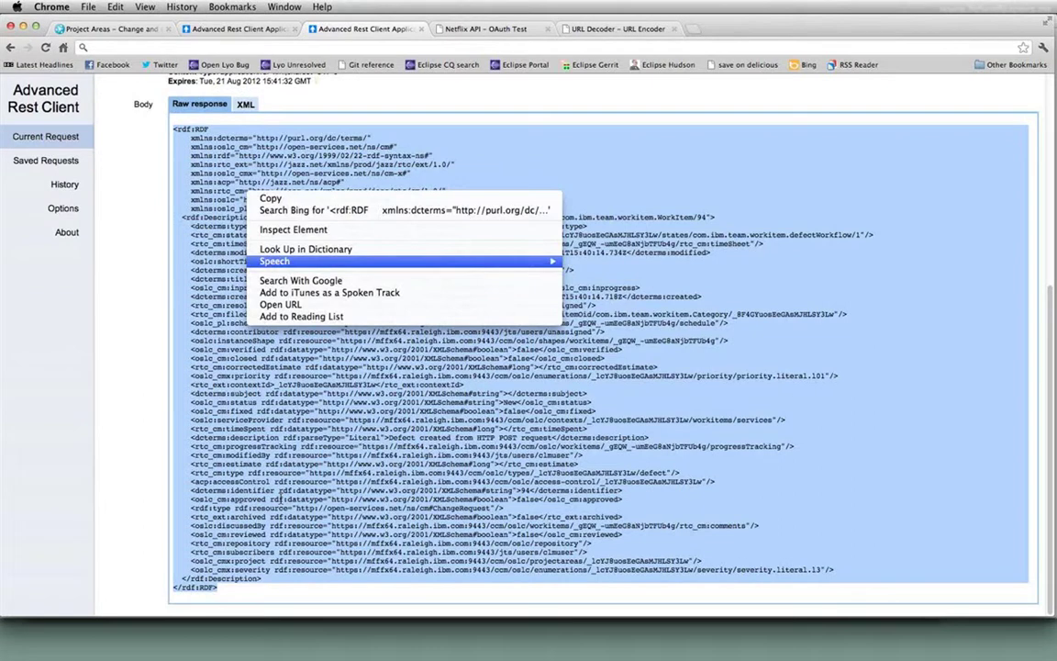
pyautogui.press('Escape')
pyautogui.scroll(10, 290, 256)
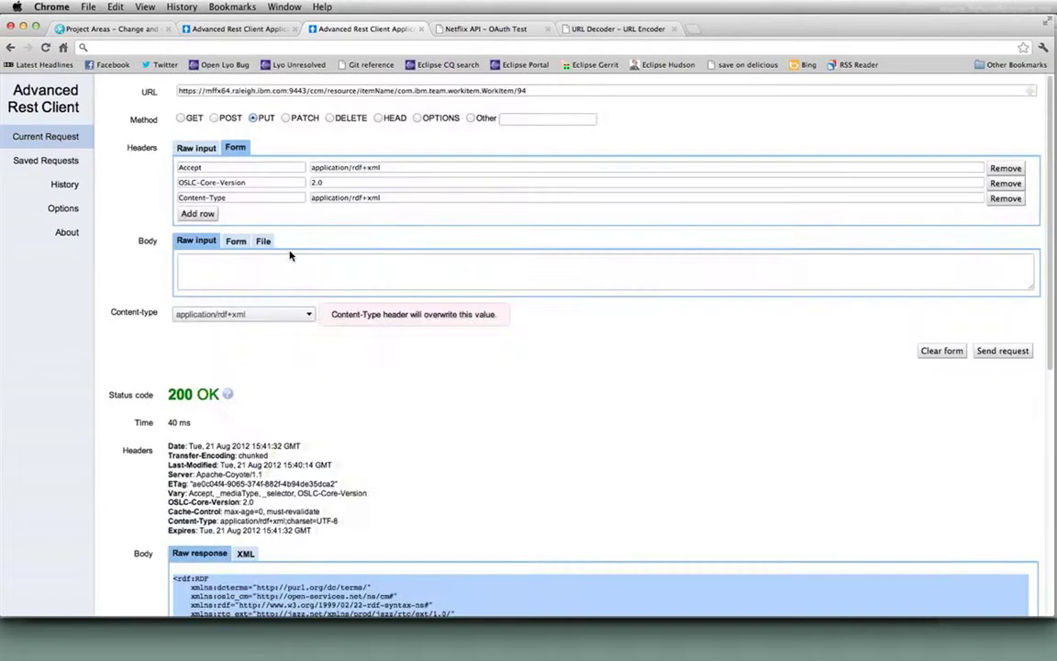
pyautogui.click(290, 256)
pyautogui.press('super+v')
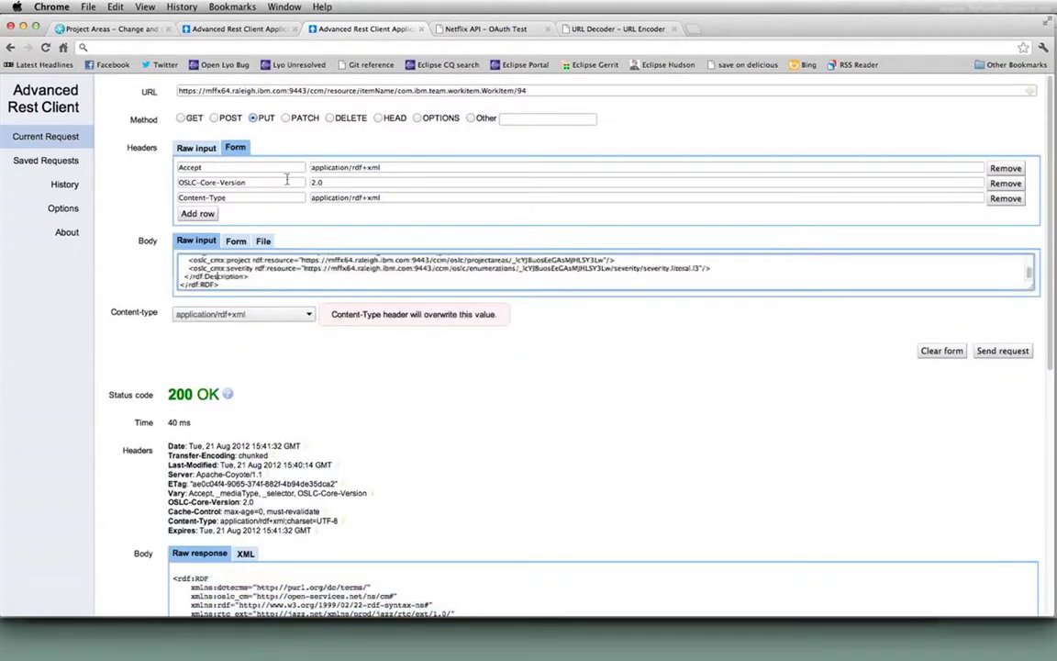
# - Insert 'UPDATED:' before 'Demo defect' in the dcterms:title element
pyautogui.scroll(3, 218, 260)
pyautogui.scroll(3, 217, 259)
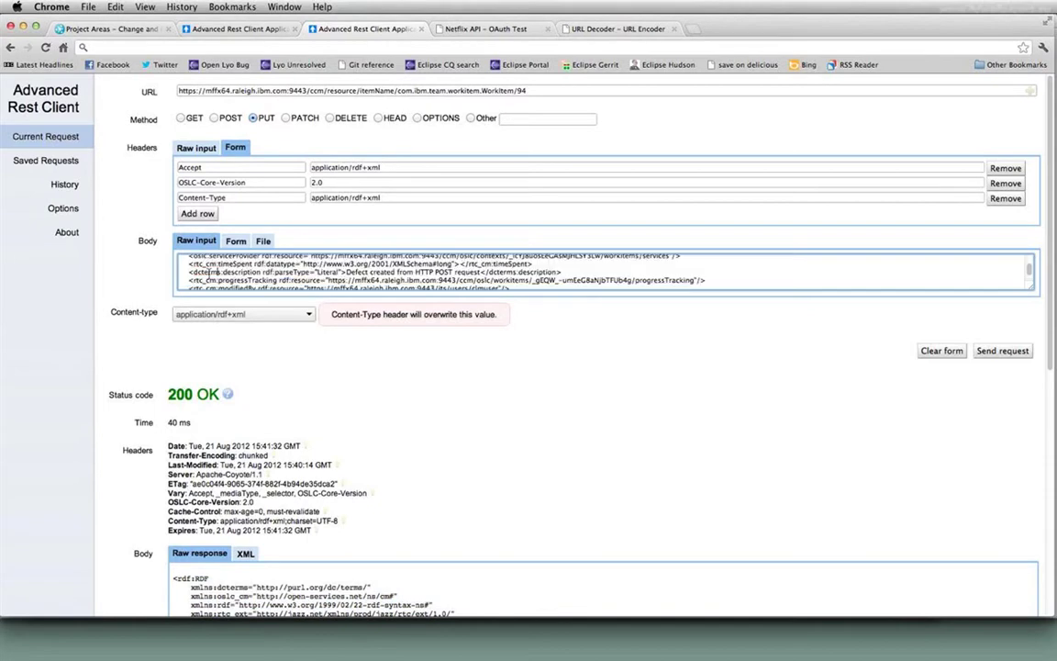
pyautogui.scroll(2, 211, 272)
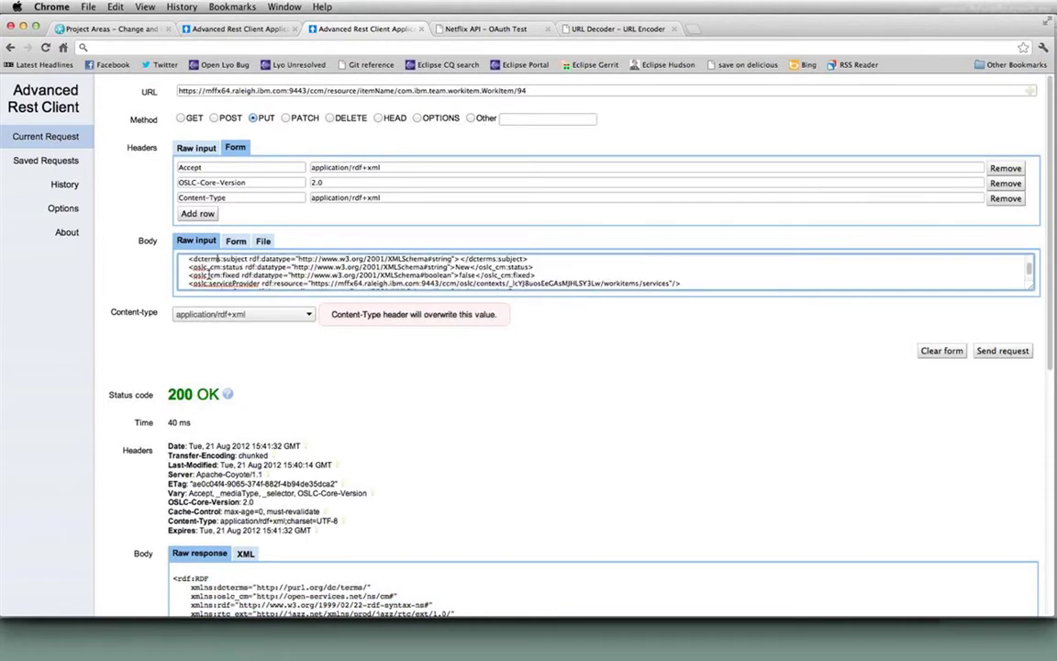
pyautogui.scroll(2, 217, 267)
pyautogui.scroll(2, 210, 272)
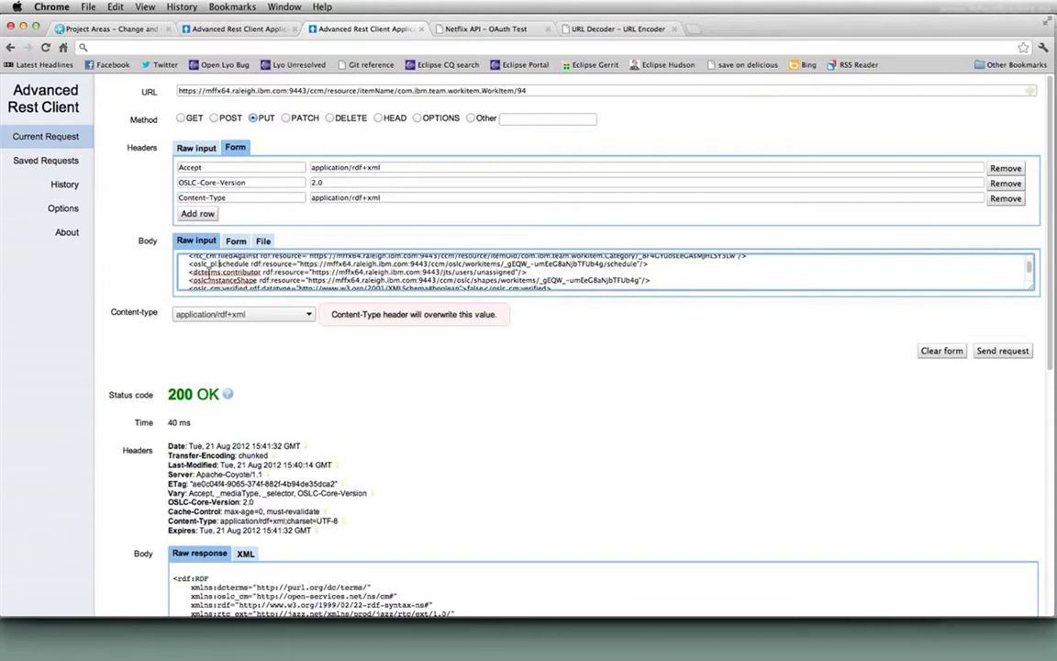
pyautogui.scroll(2, 217, 266)
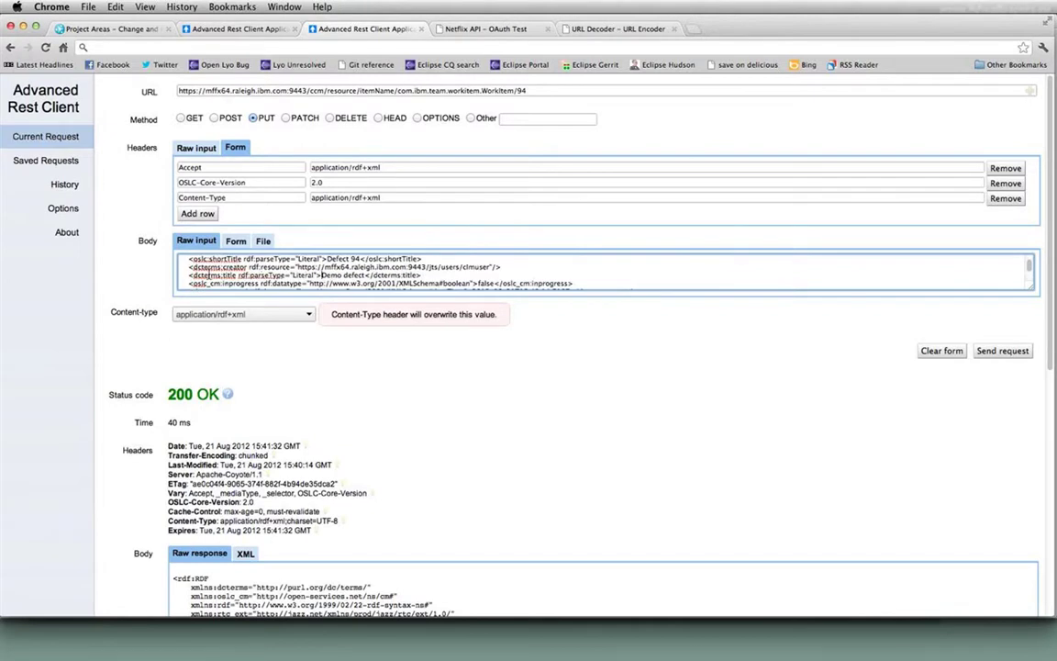
pyautogui.write('UPDATED')
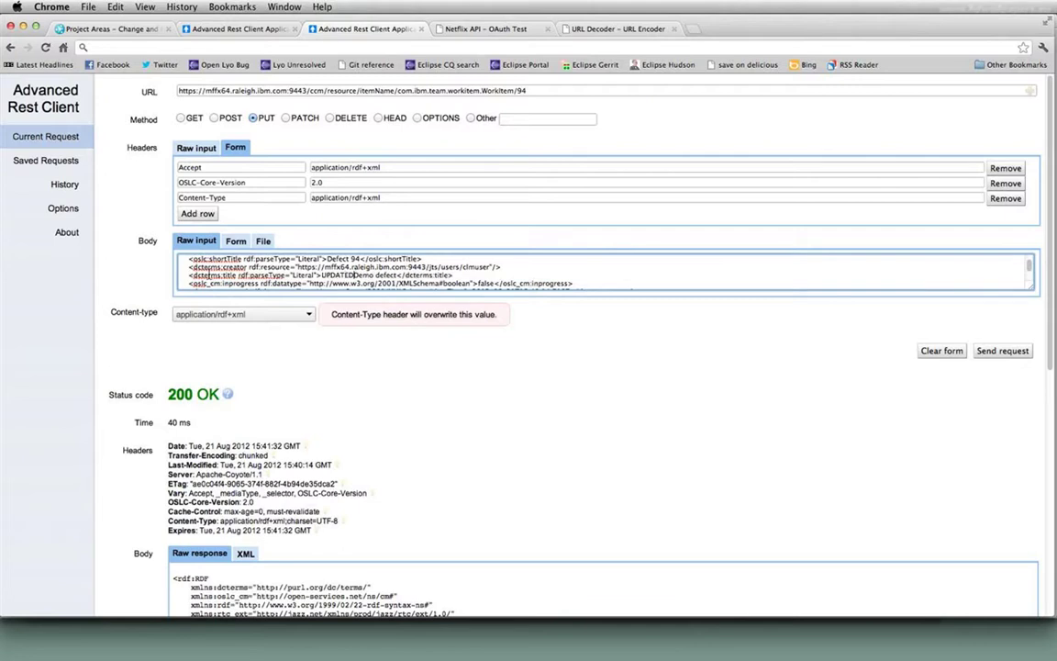
pyautogui.write(':')
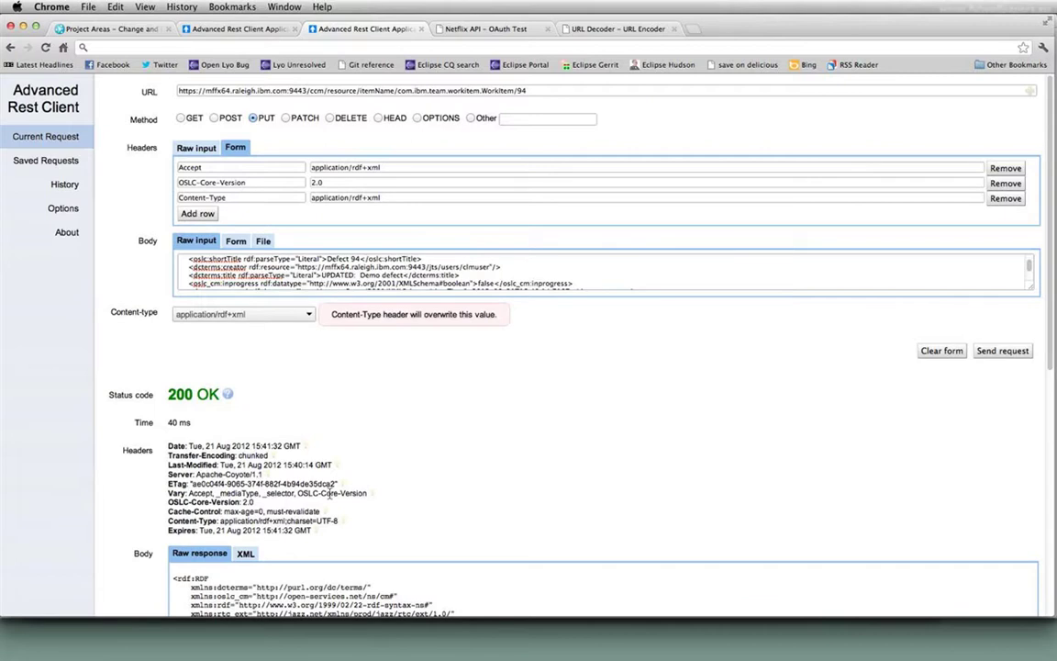
pyautogui.moveTo(191, 483); pyautogui.dragTo(346, 483)
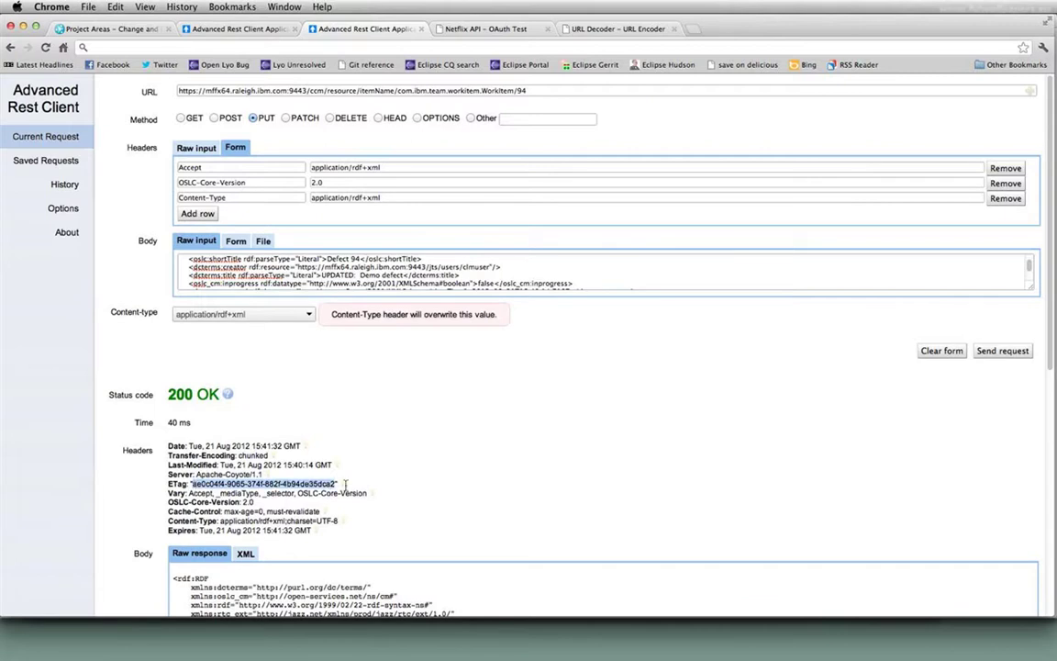
pyautogui.rightClick(330, 486)
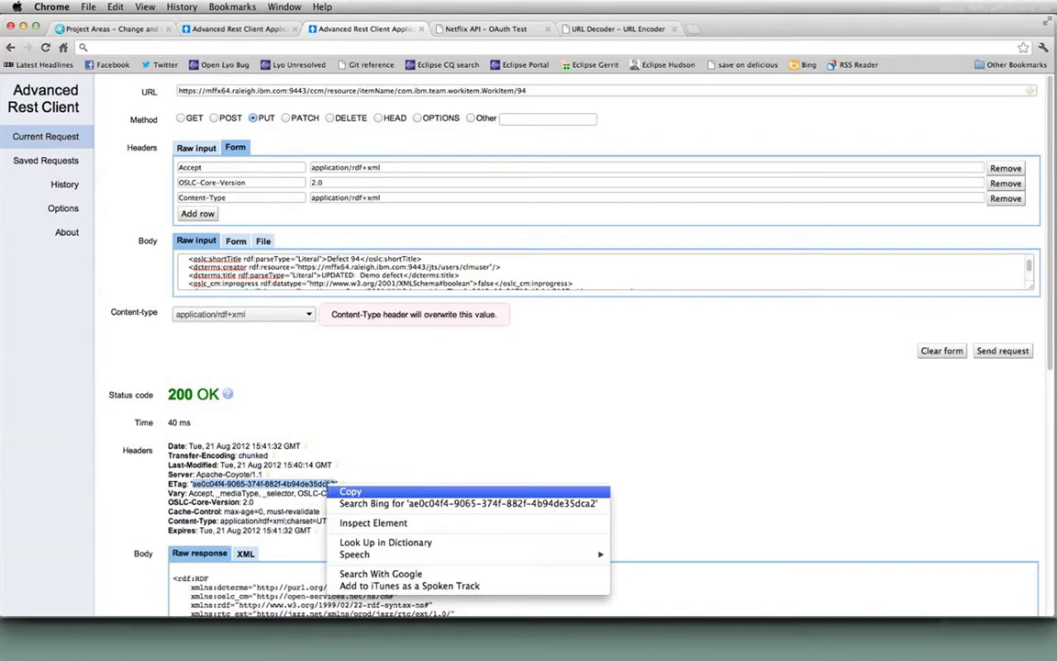
pyautogui.click(354, 492)
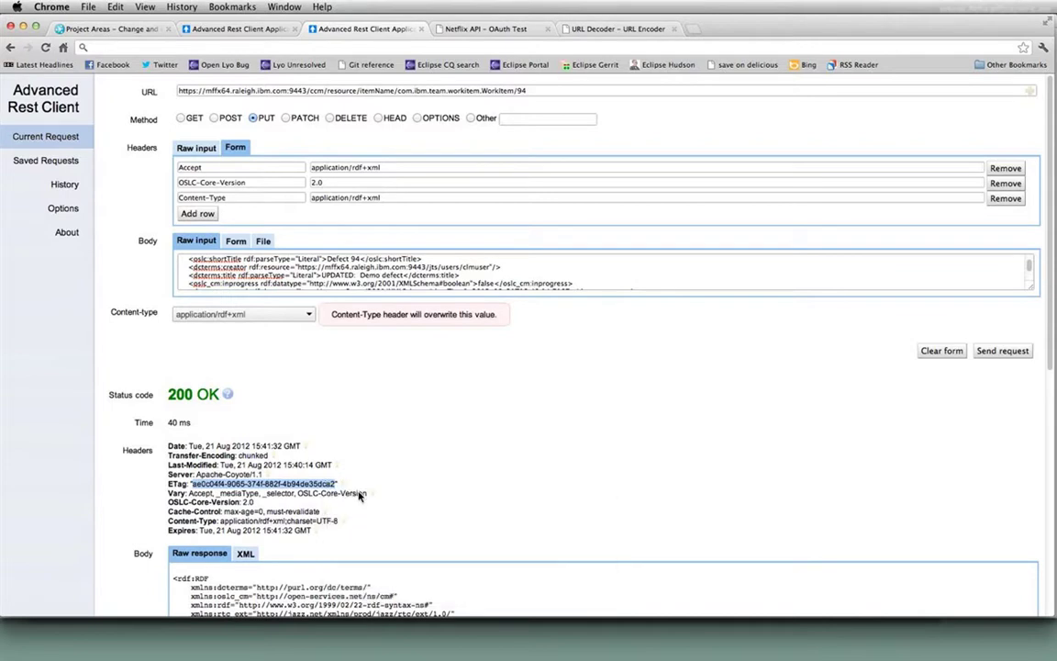
pyautogui.click(207, 493)
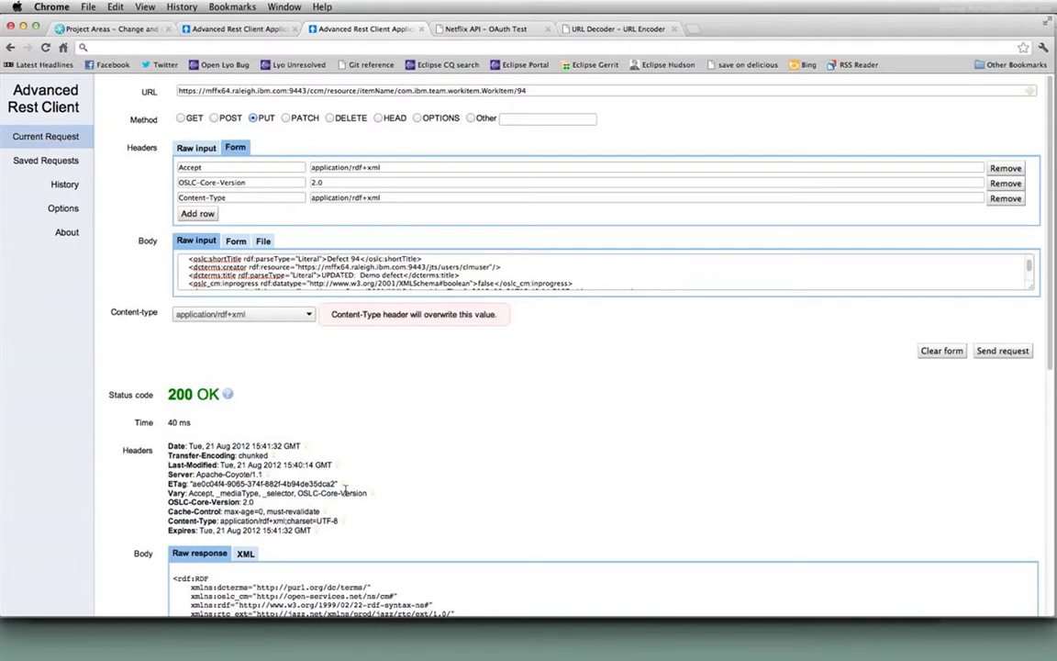
# - Add an If-Match header with the pasted ETag, restoring its missing hyphen, and send the PUT
pyautogui.click(196, 216)
pyautogui.click(195, 216)
pyautogui.write('If-')
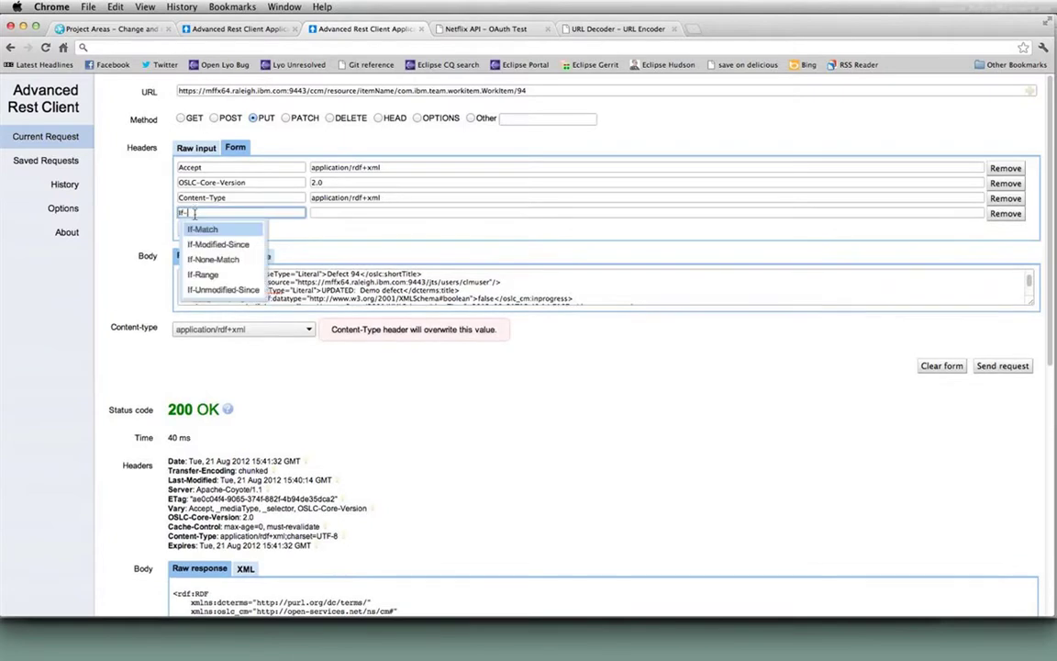
pyautogui.write('Match')
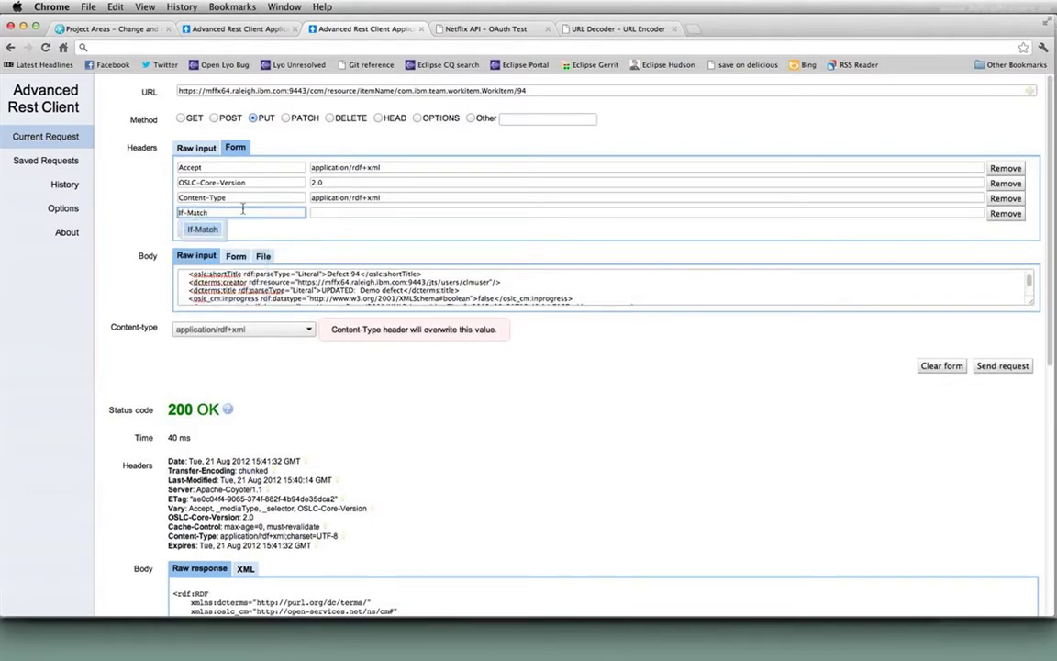
pyautogui.click(317, 214)
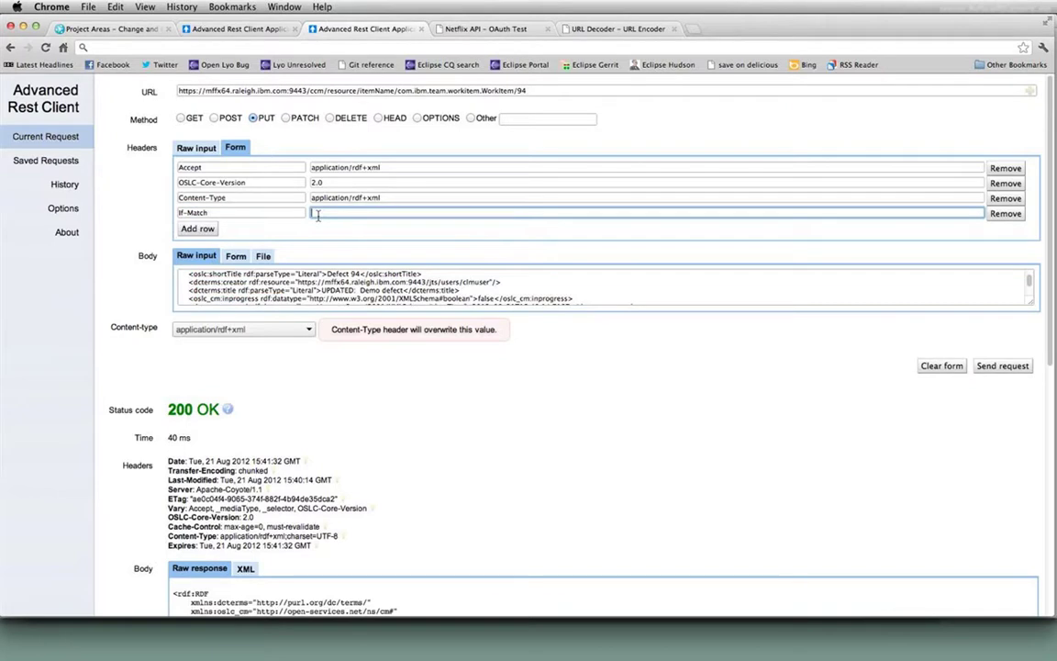
pyautogui.press('super+v')
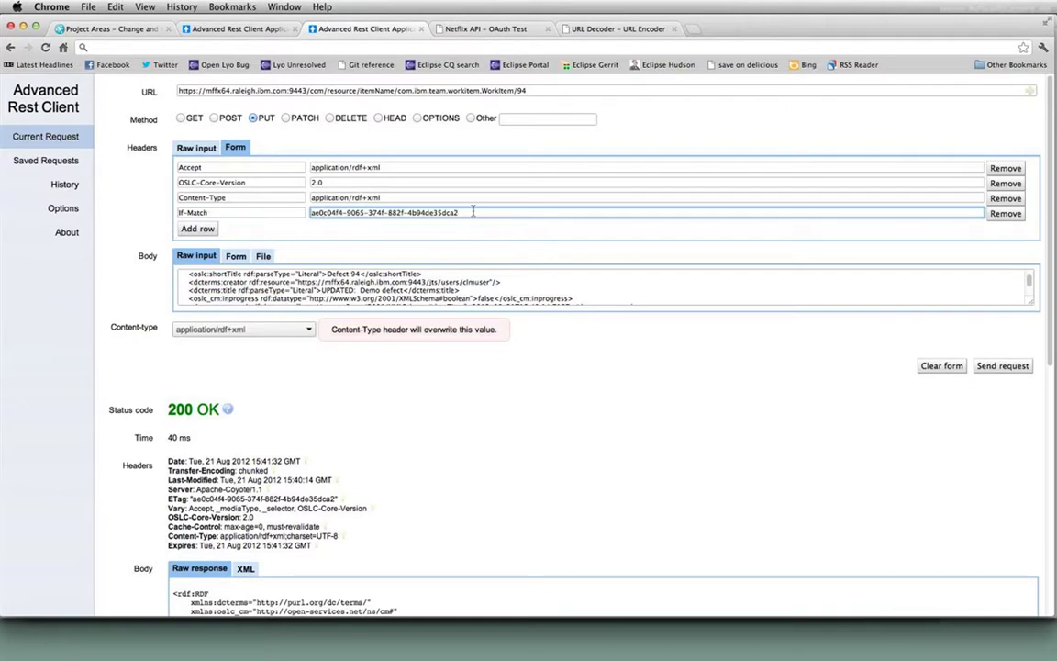
pyautogui.click(406, 214)
pyautogui.write('-')
pyautogui.click(1011, 367)
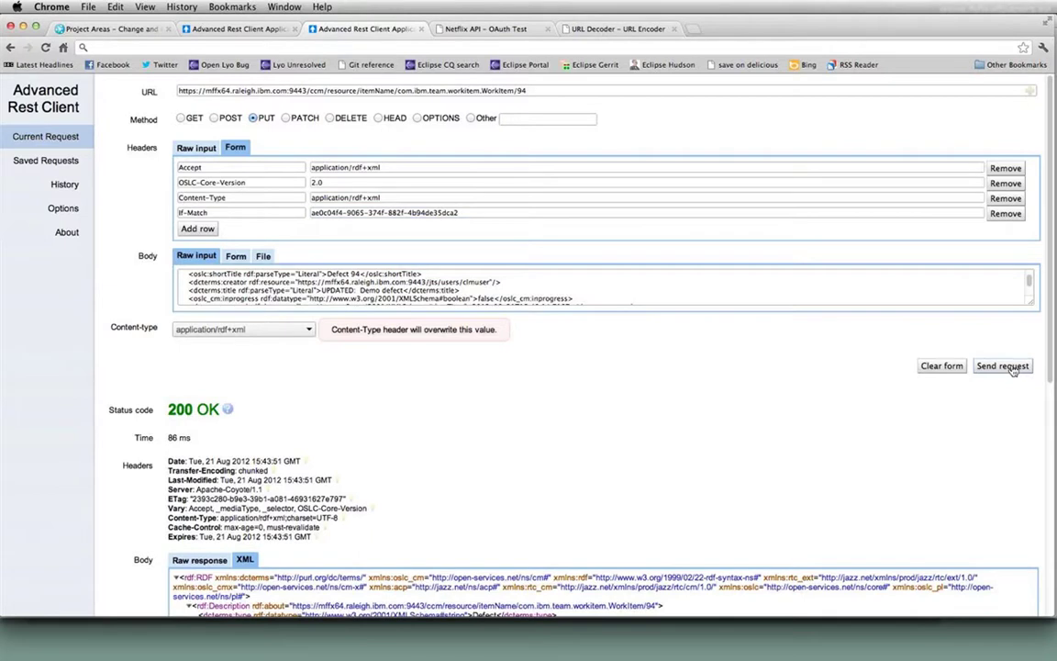
pyautogui.scroll(-3, 1005, 370)
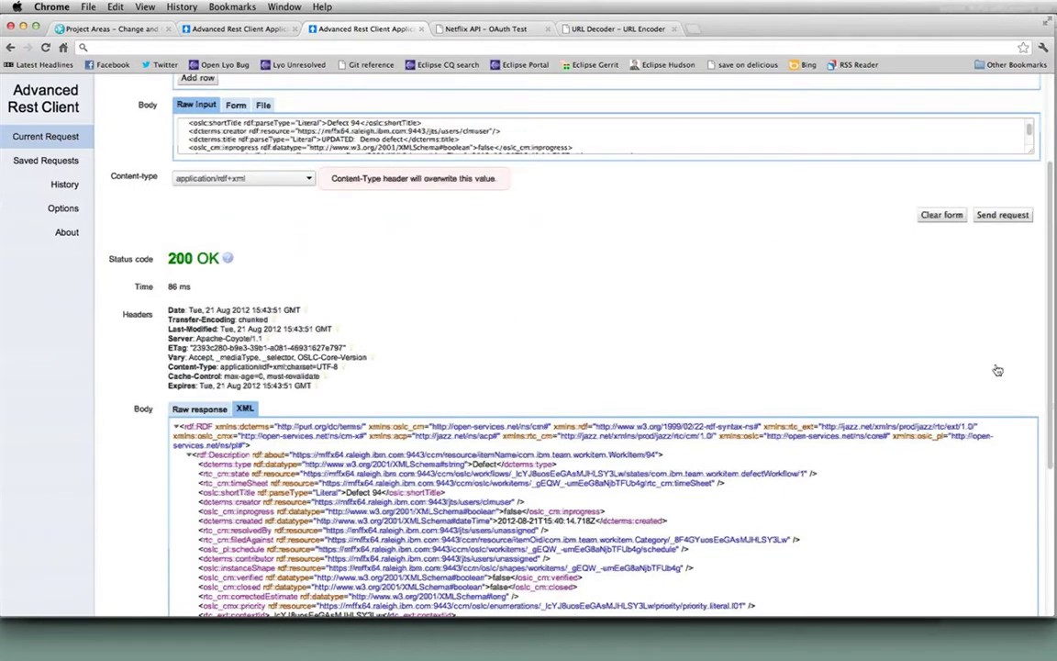
pyautogui.scroll(-5, 998, 369)
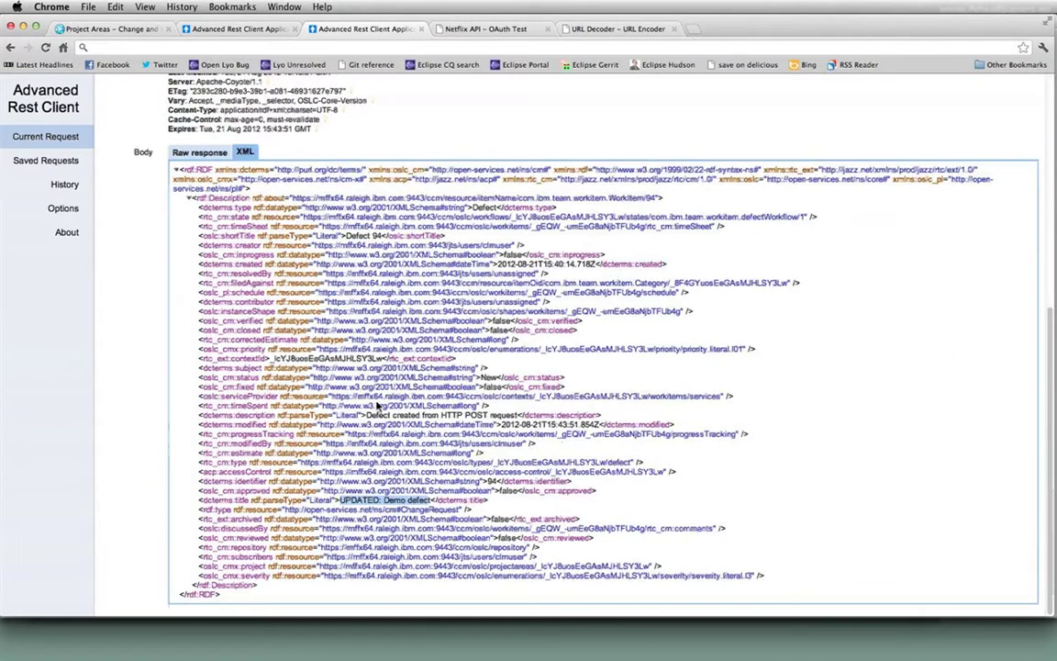
pyautogui.scroll(8, 377, 405)
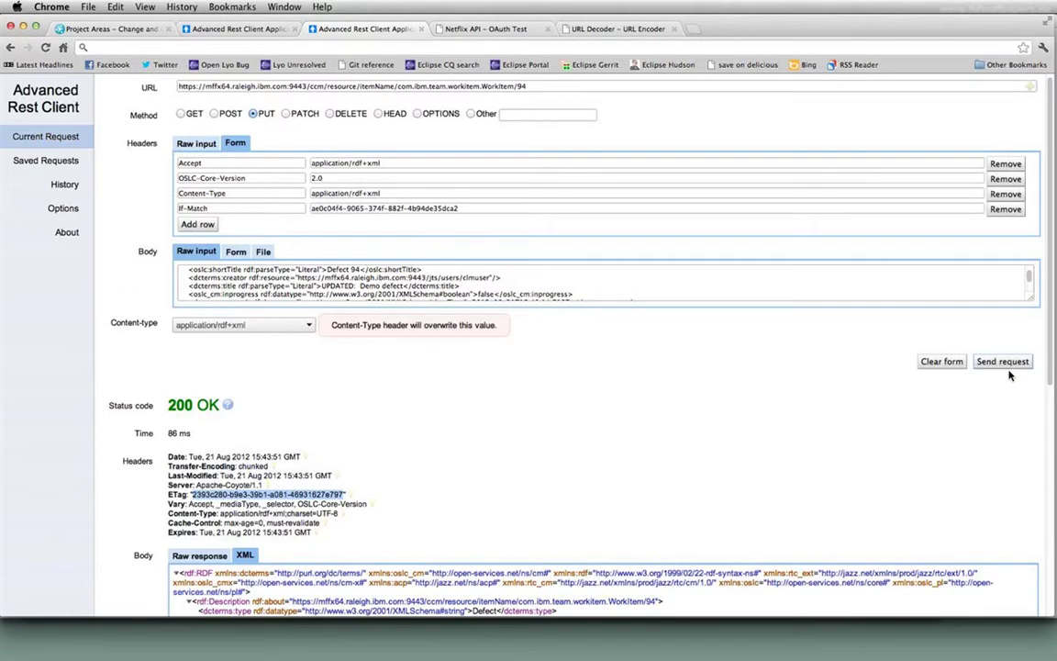
# - Resend the PUT with the stale If-Match ETag, review the 412 error, and switch to PowerPoint
pyautogui.click(1009, 364)
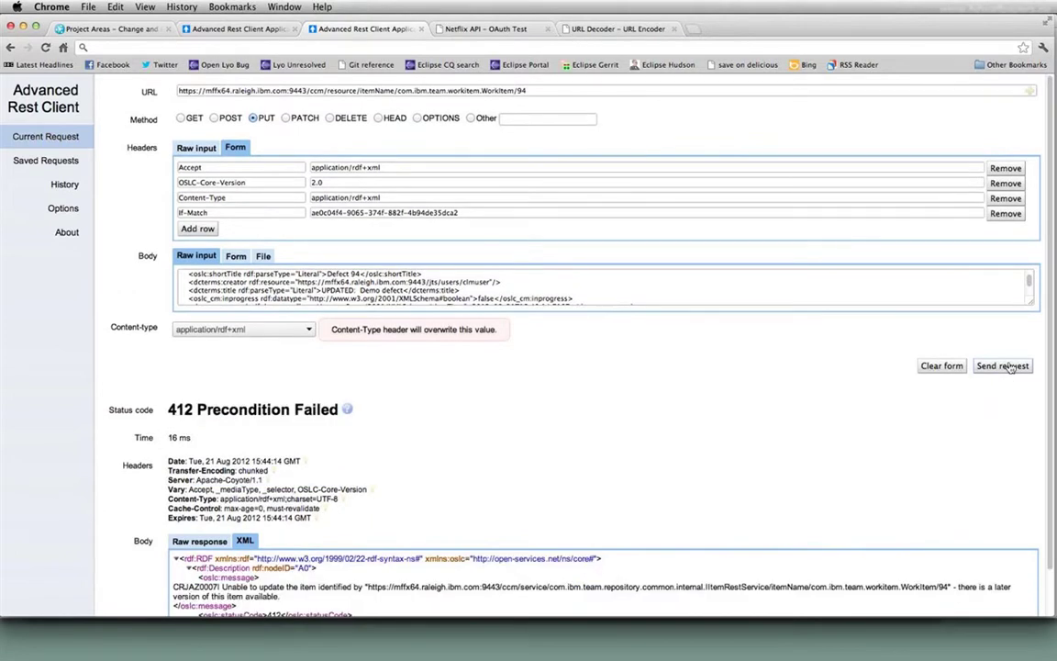
pyautogui.scroll(-2, 1011, 367)
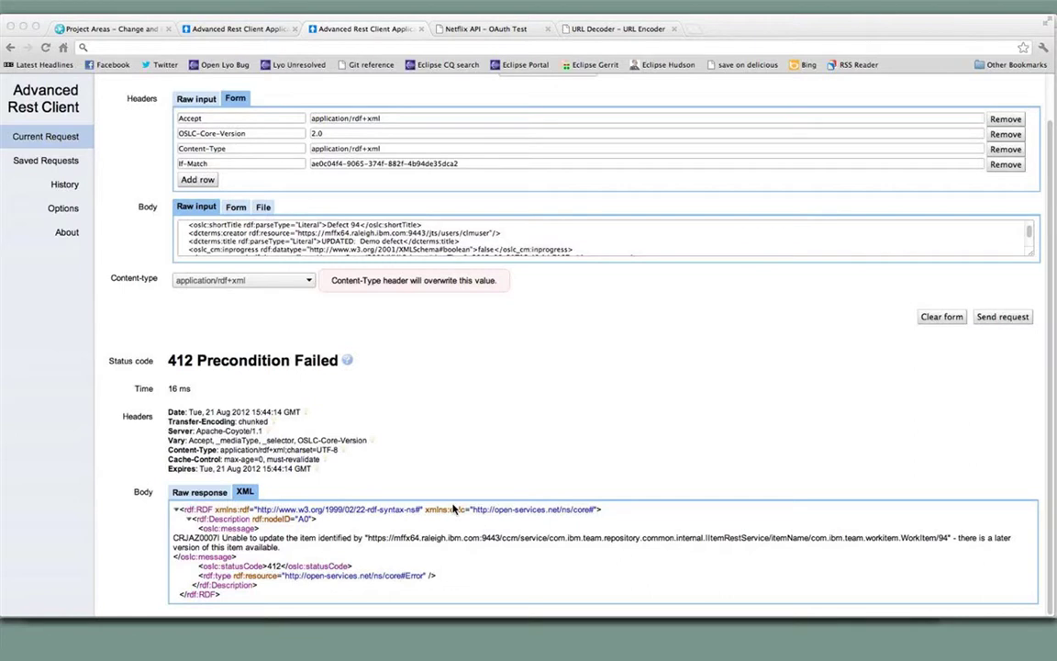
pyautogui.press('super+Tab')
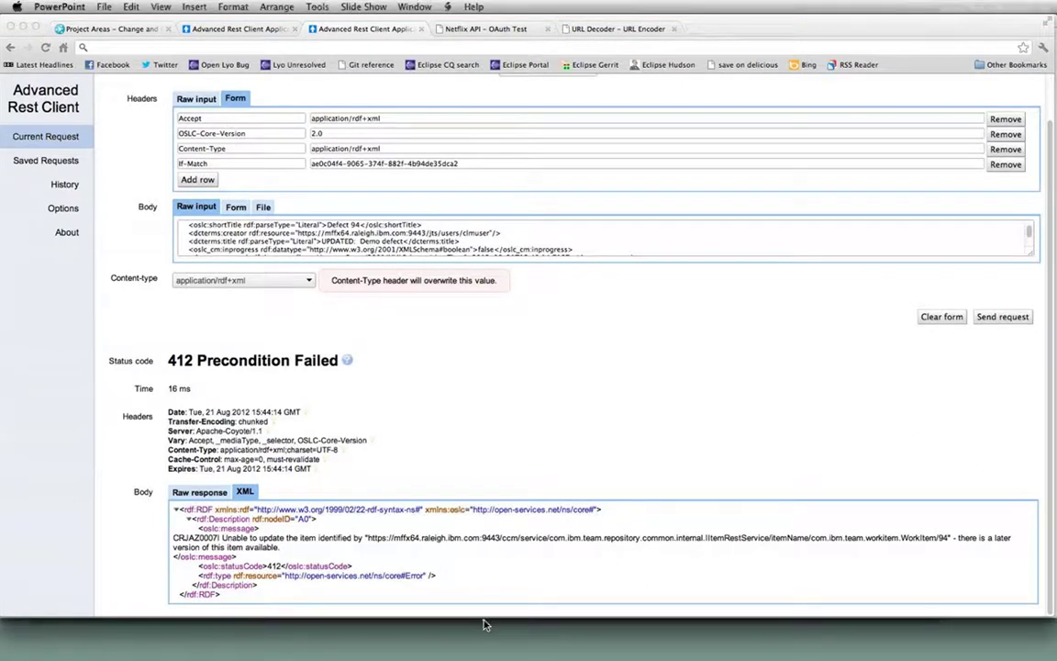